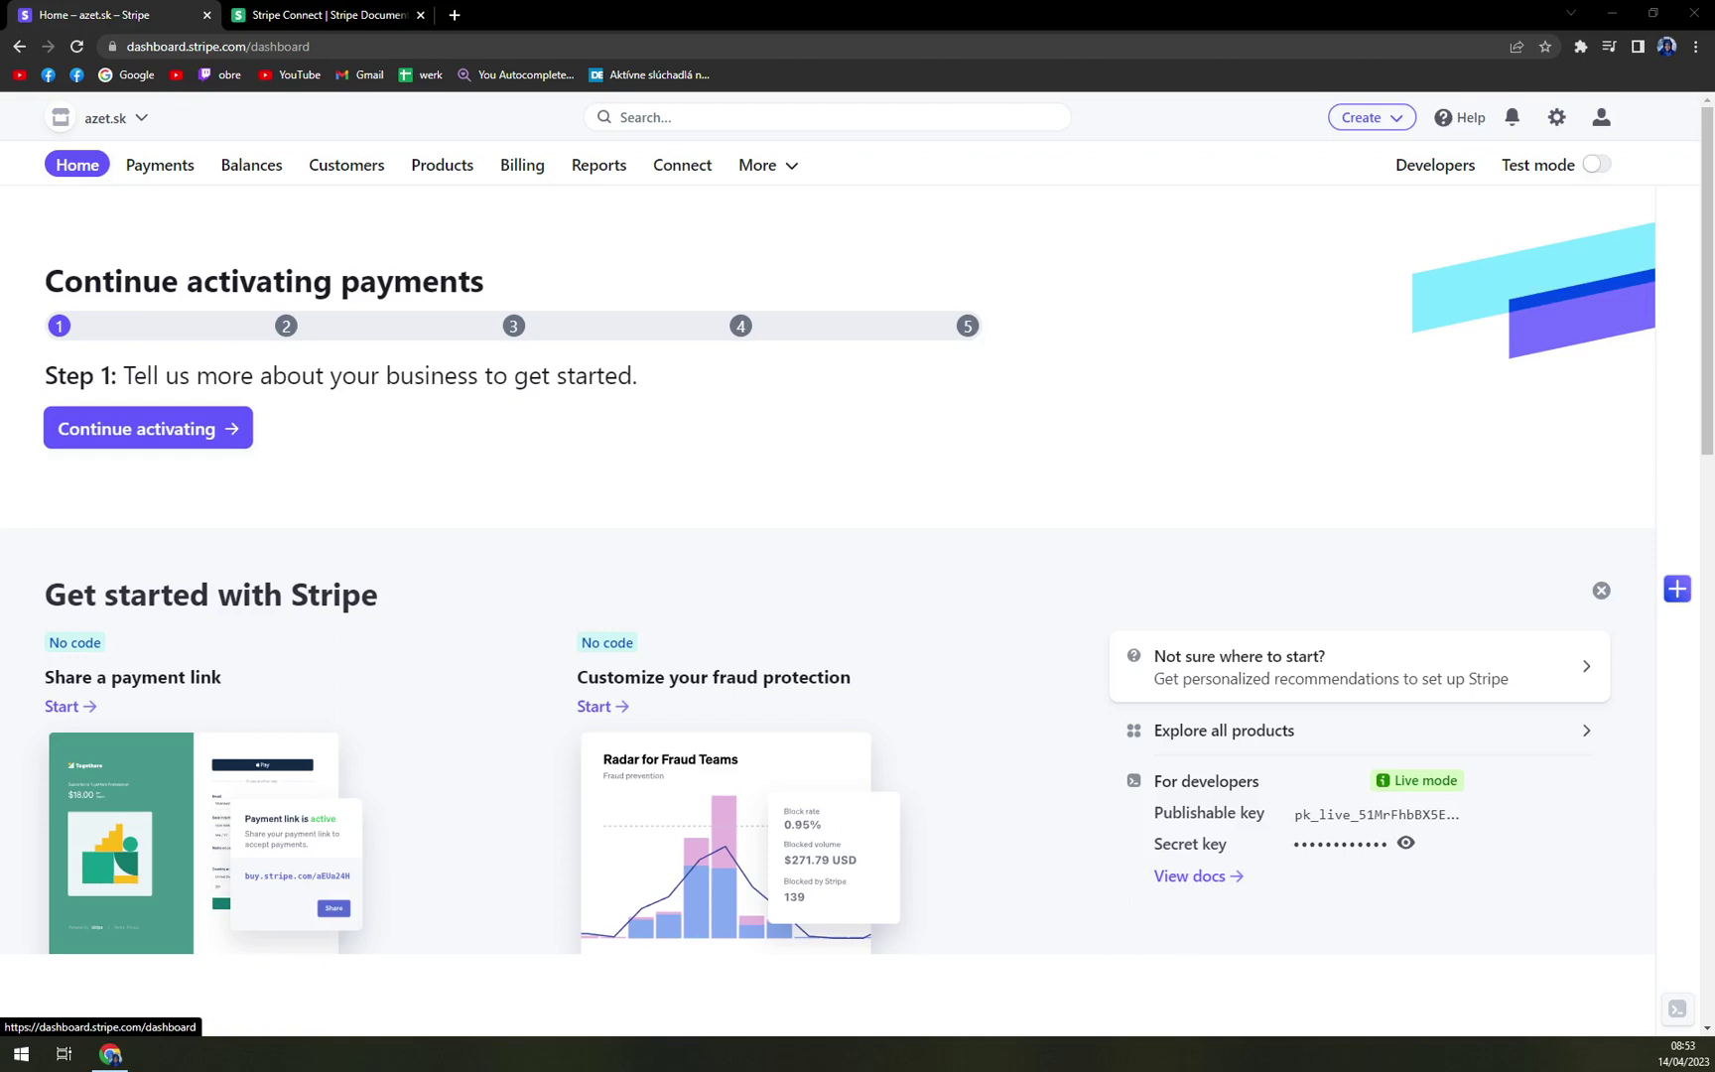
# - Glance at the account list, then switch the dashboard to test mode
pyautogui.click(149, 118)
pyautogui.click(153, 144)
pyautogui.click(1595, 164)
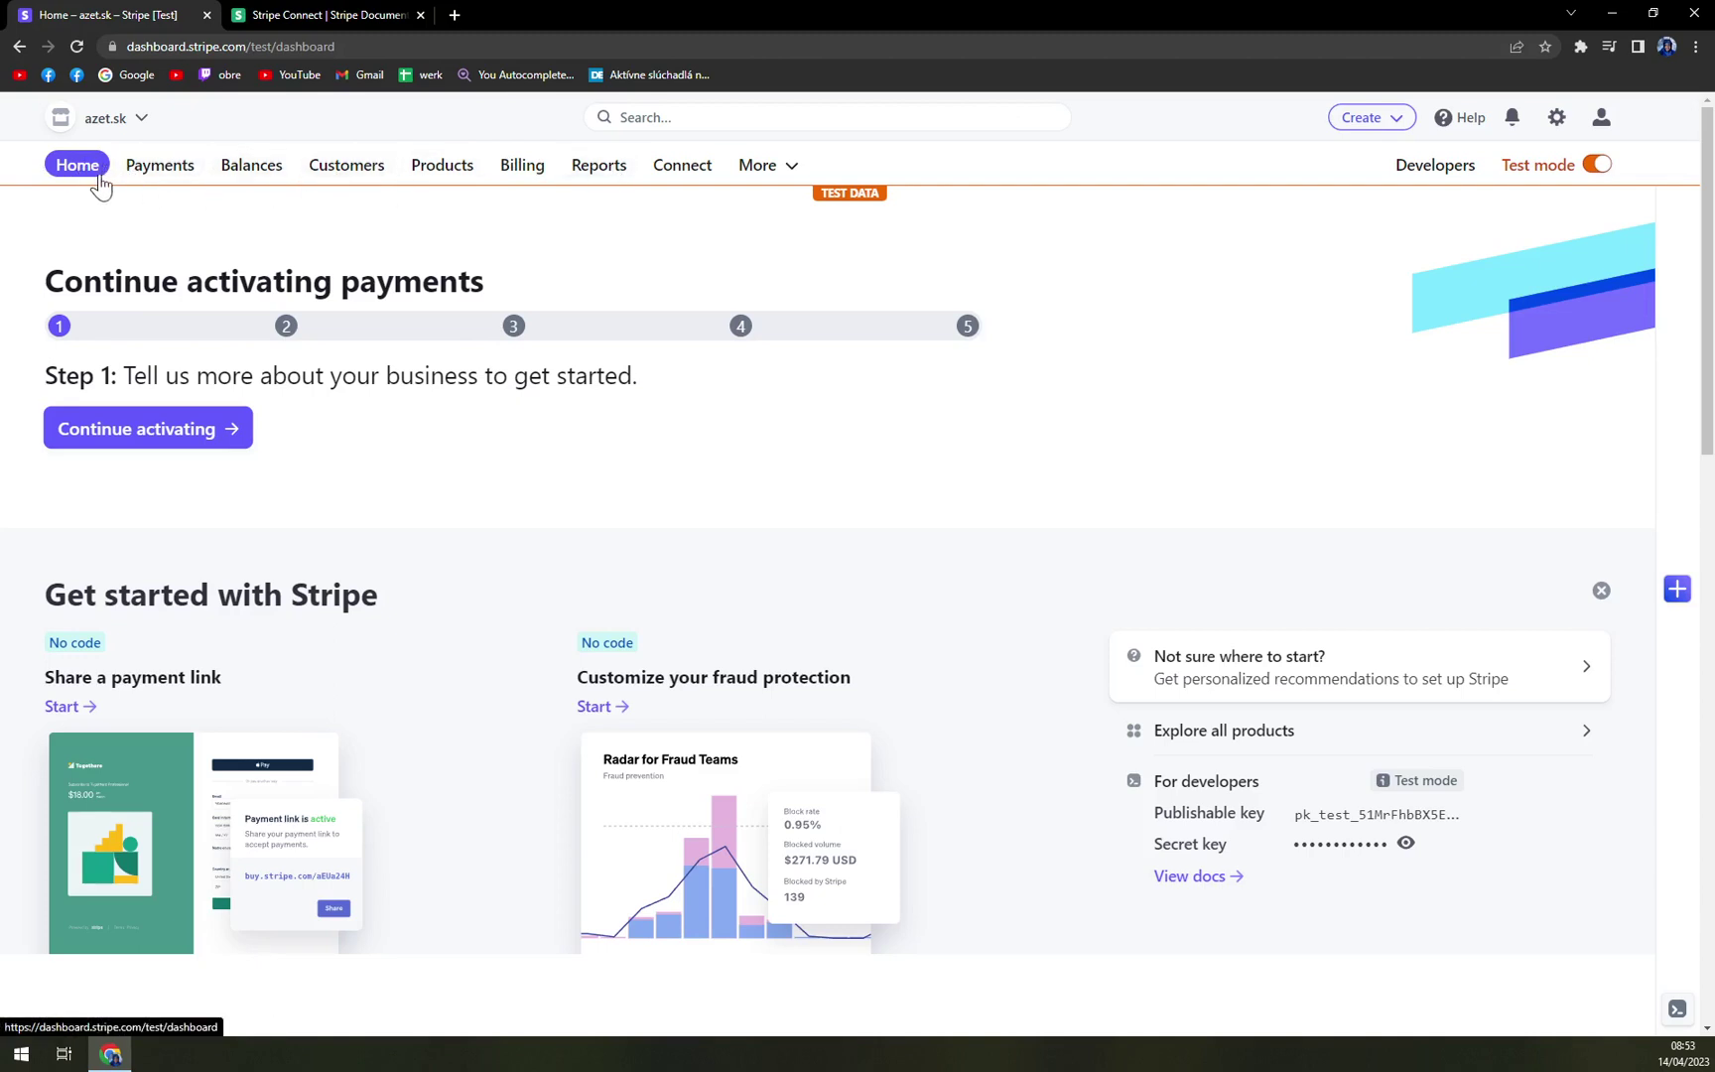
# - Go to Invoicing and switch back to live data to see the open €50.00 invoice
pyautogui.click(760, 171)
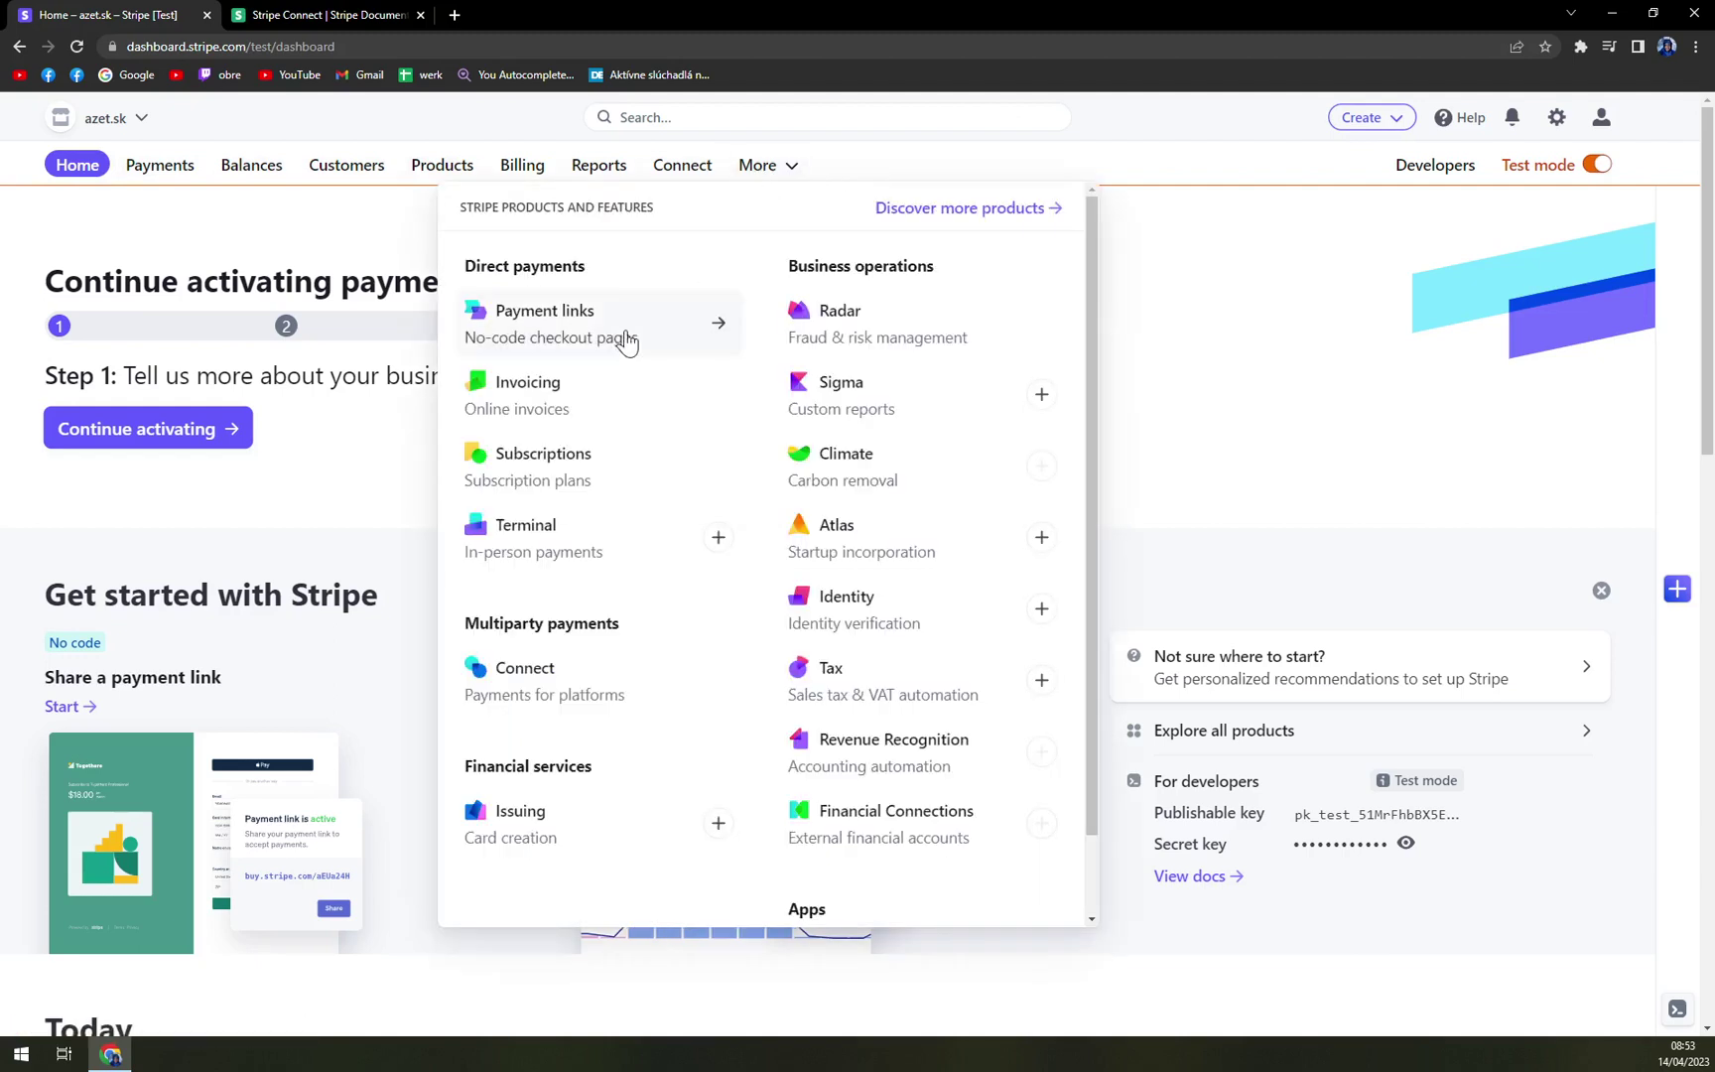
pyautogui.click(541, 418)
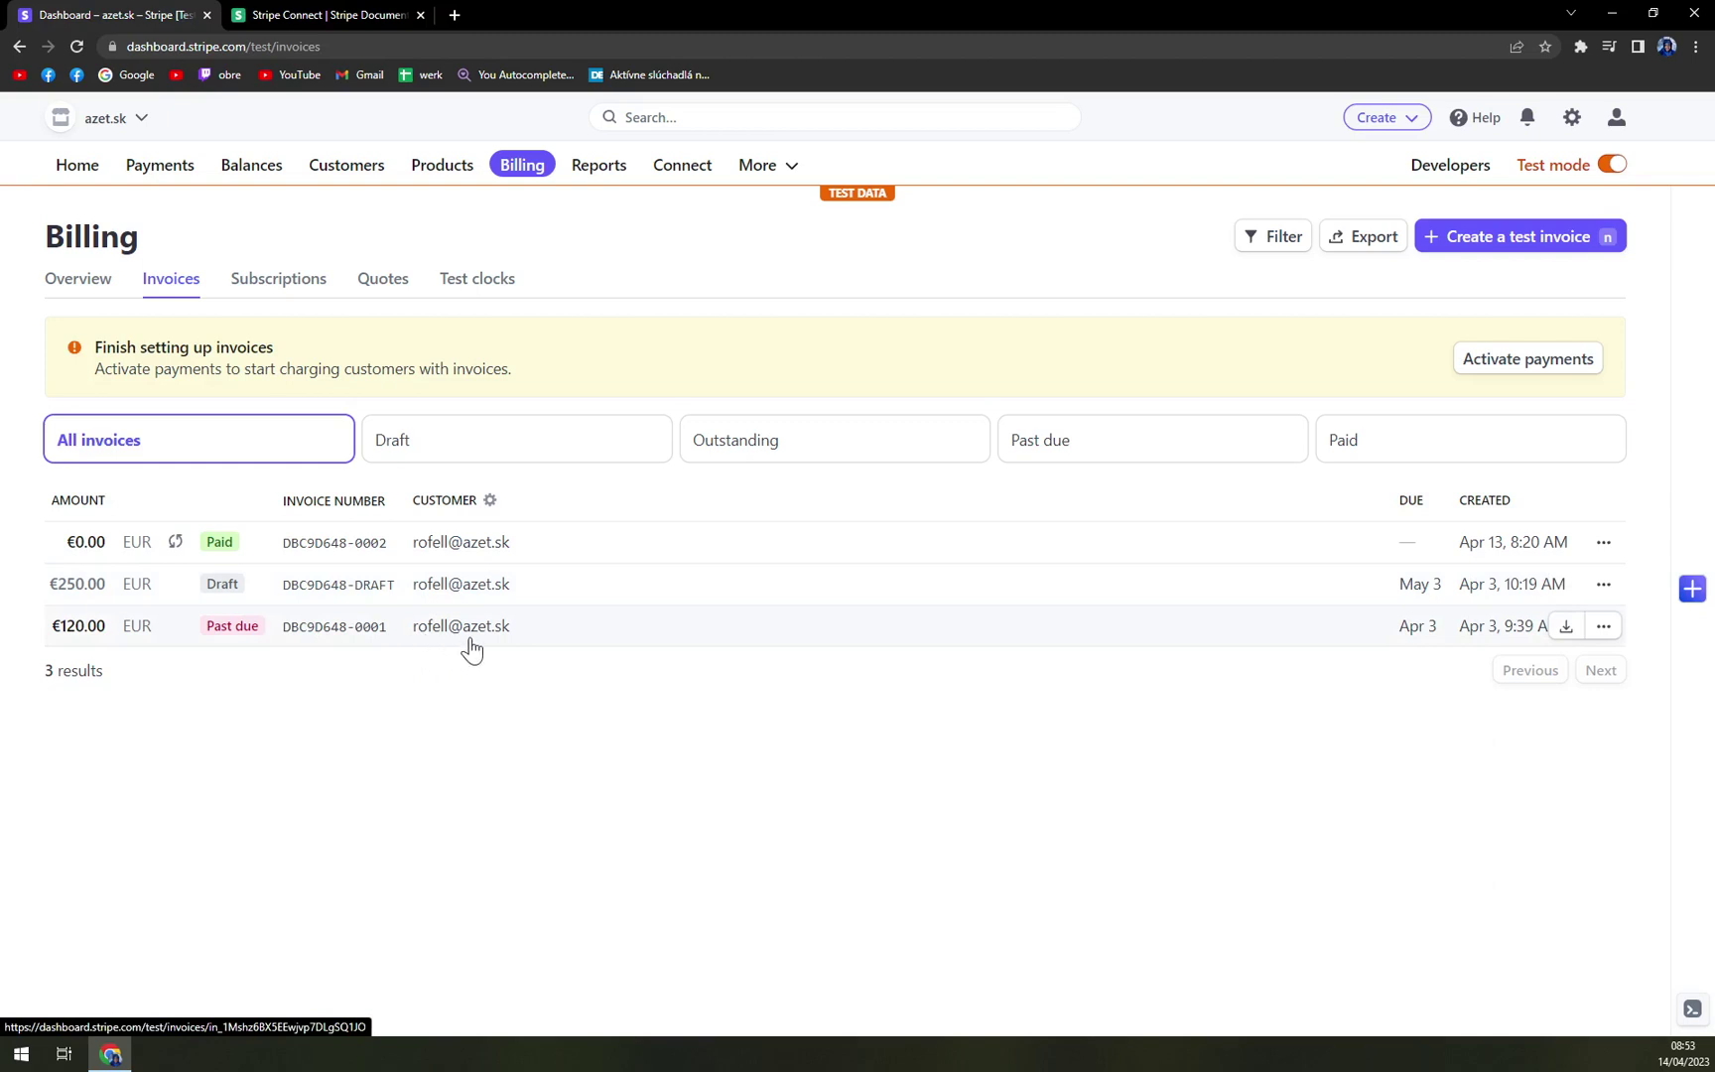
pyautogui.click(1613, 166)
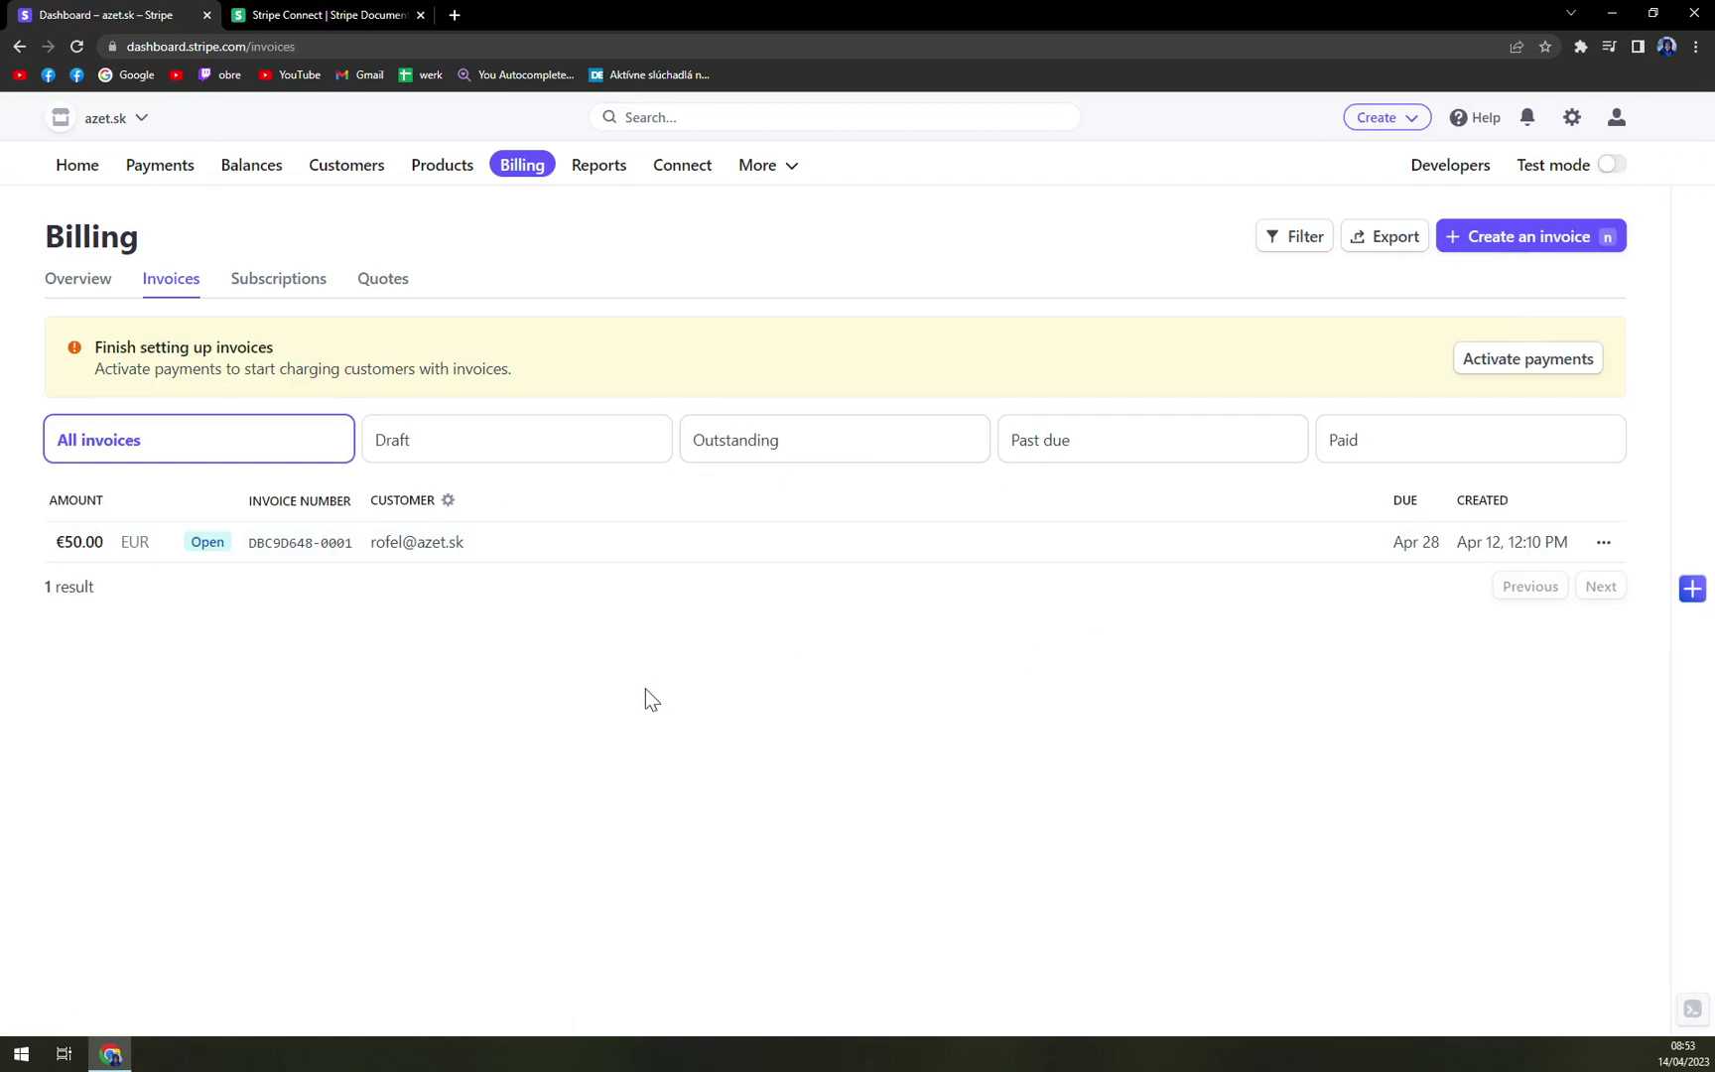
# - Open the €50.00 invoice DBC9D648-0001 due Apr 28 and review its details
pyautogui.click(217, 552)
pyautogui.scroll(-5, 593, 548)
pyautogui.scroll(5, 602, 548)
pyautogui.scroll(-3, 528, 548)
pyautogui.scroll(3, 540, 524)
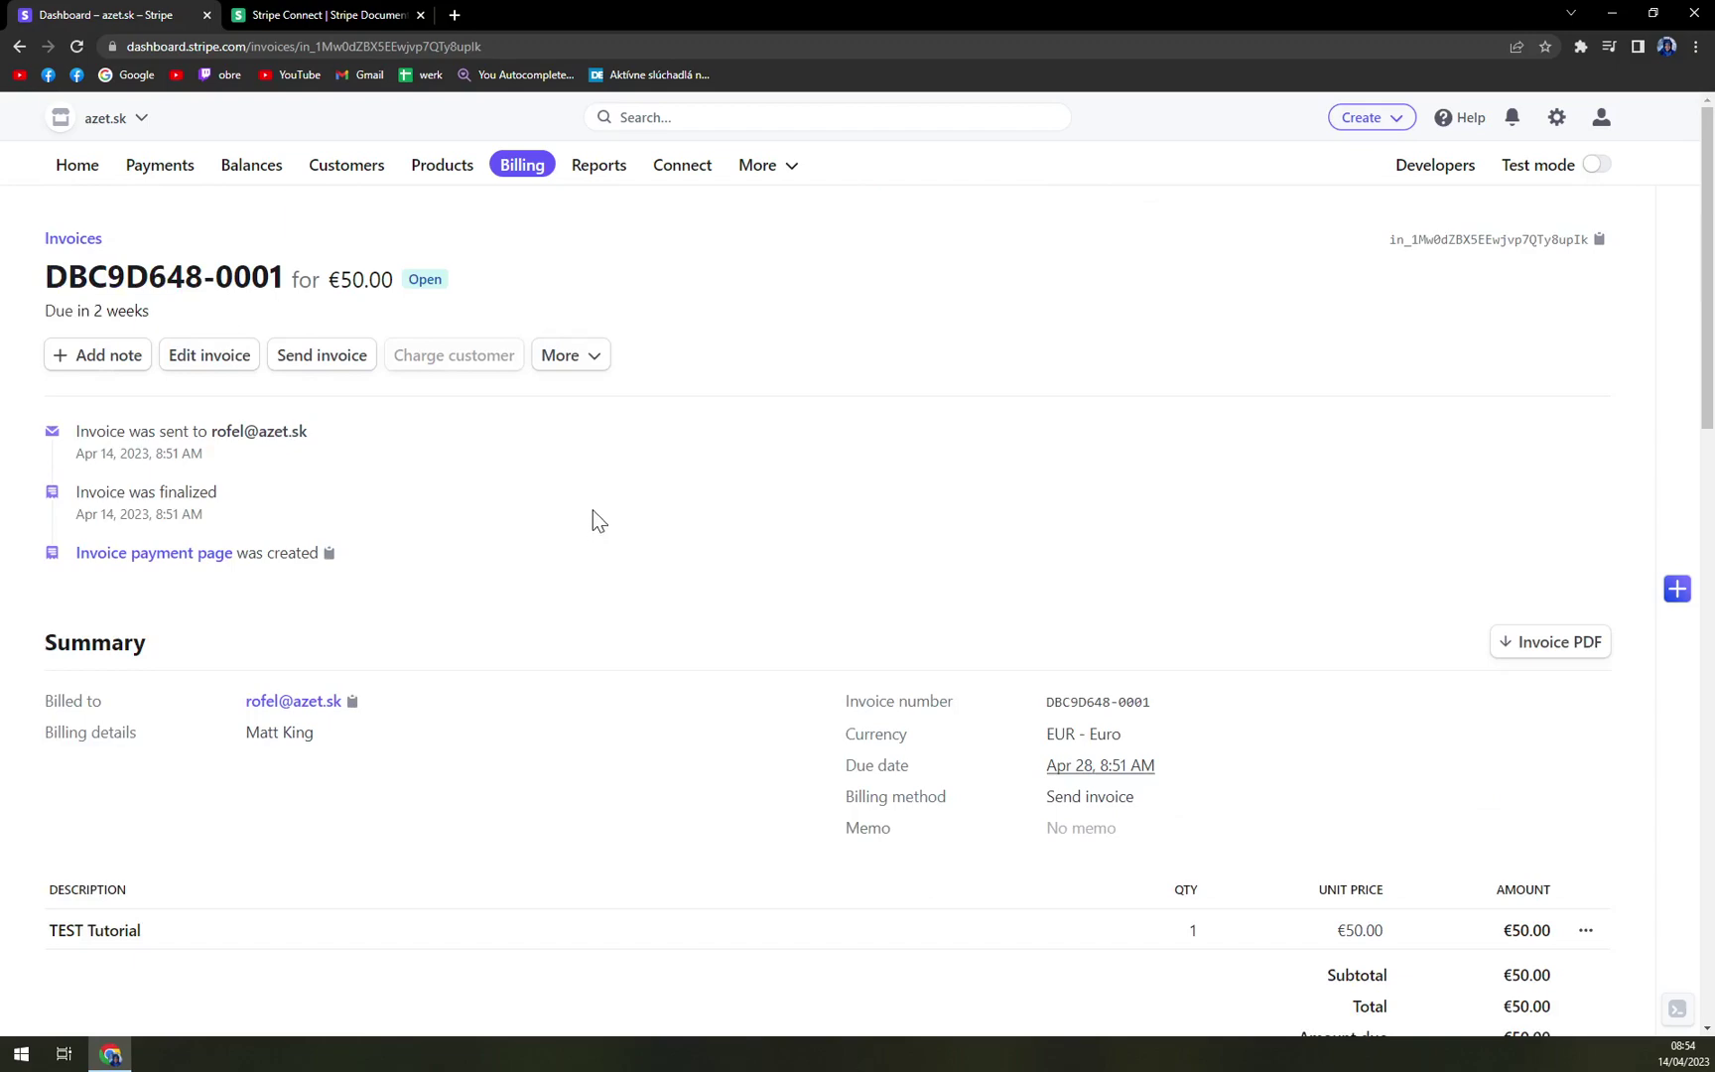
pyautogui.scroll(-5, 592, 512)
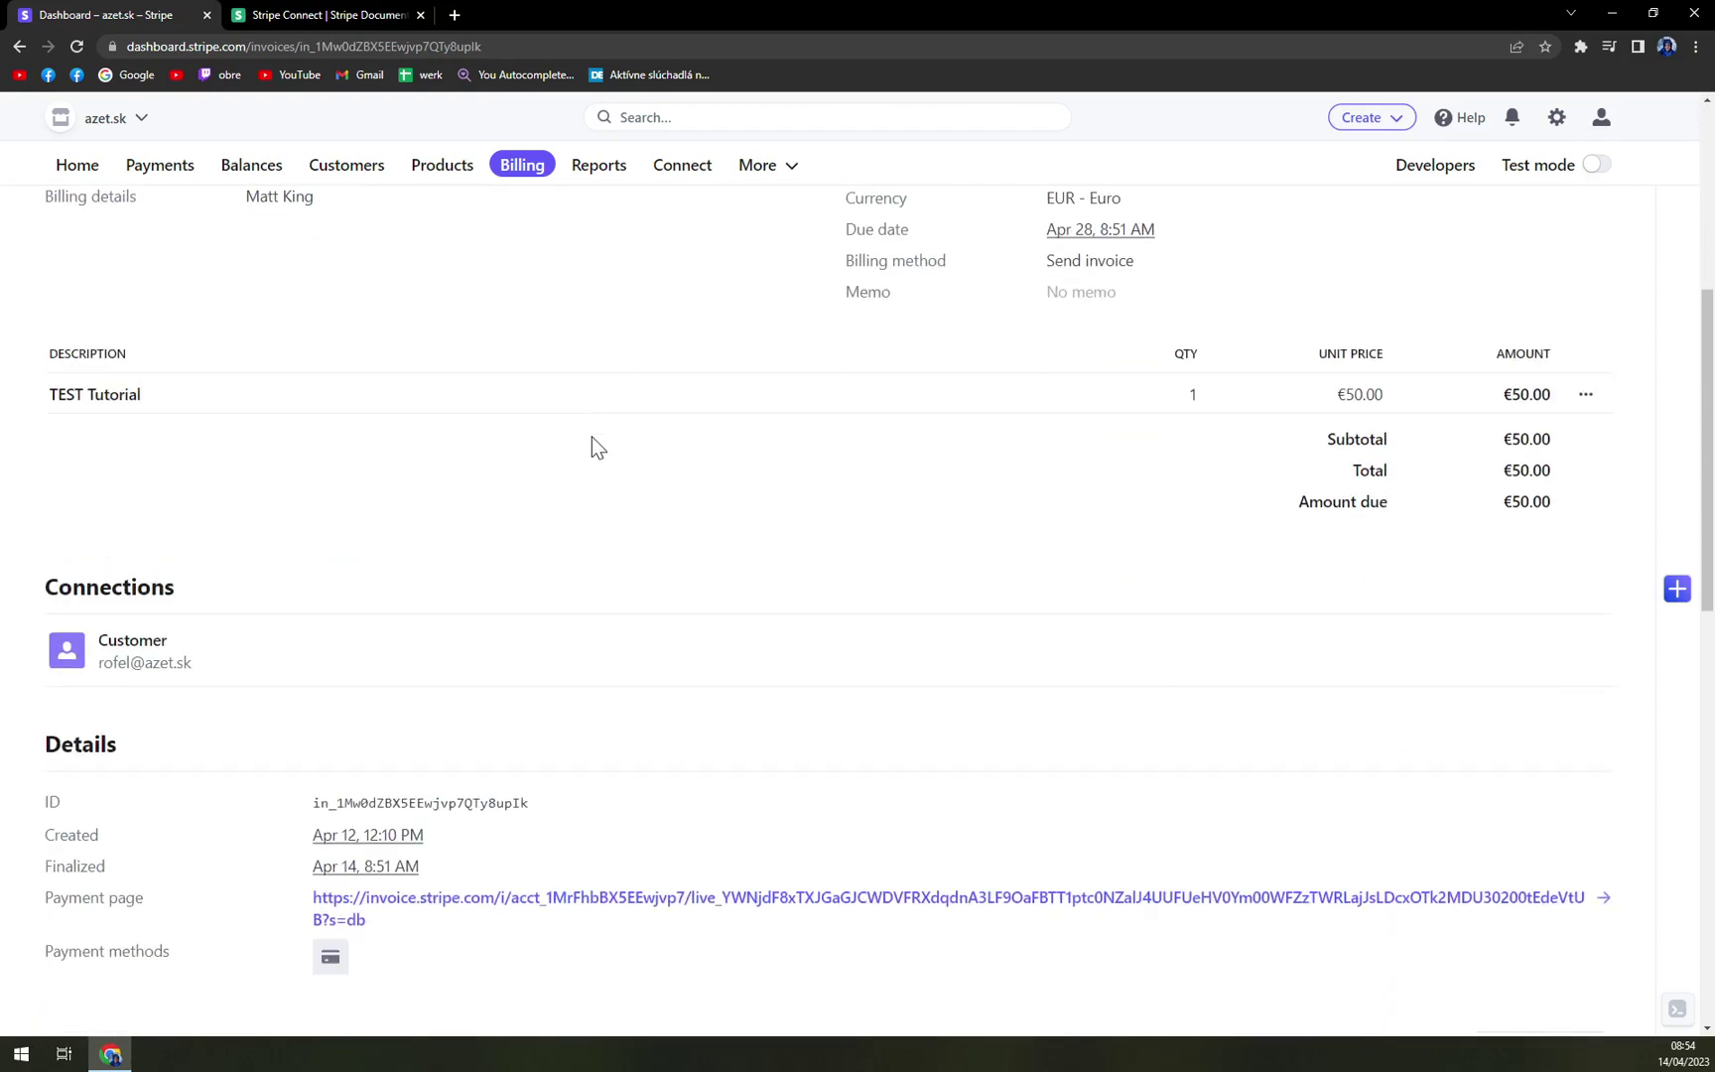
pyautogui.scroll(-2, 590, 437)
pyautogui.scroll(6, 591, 437)
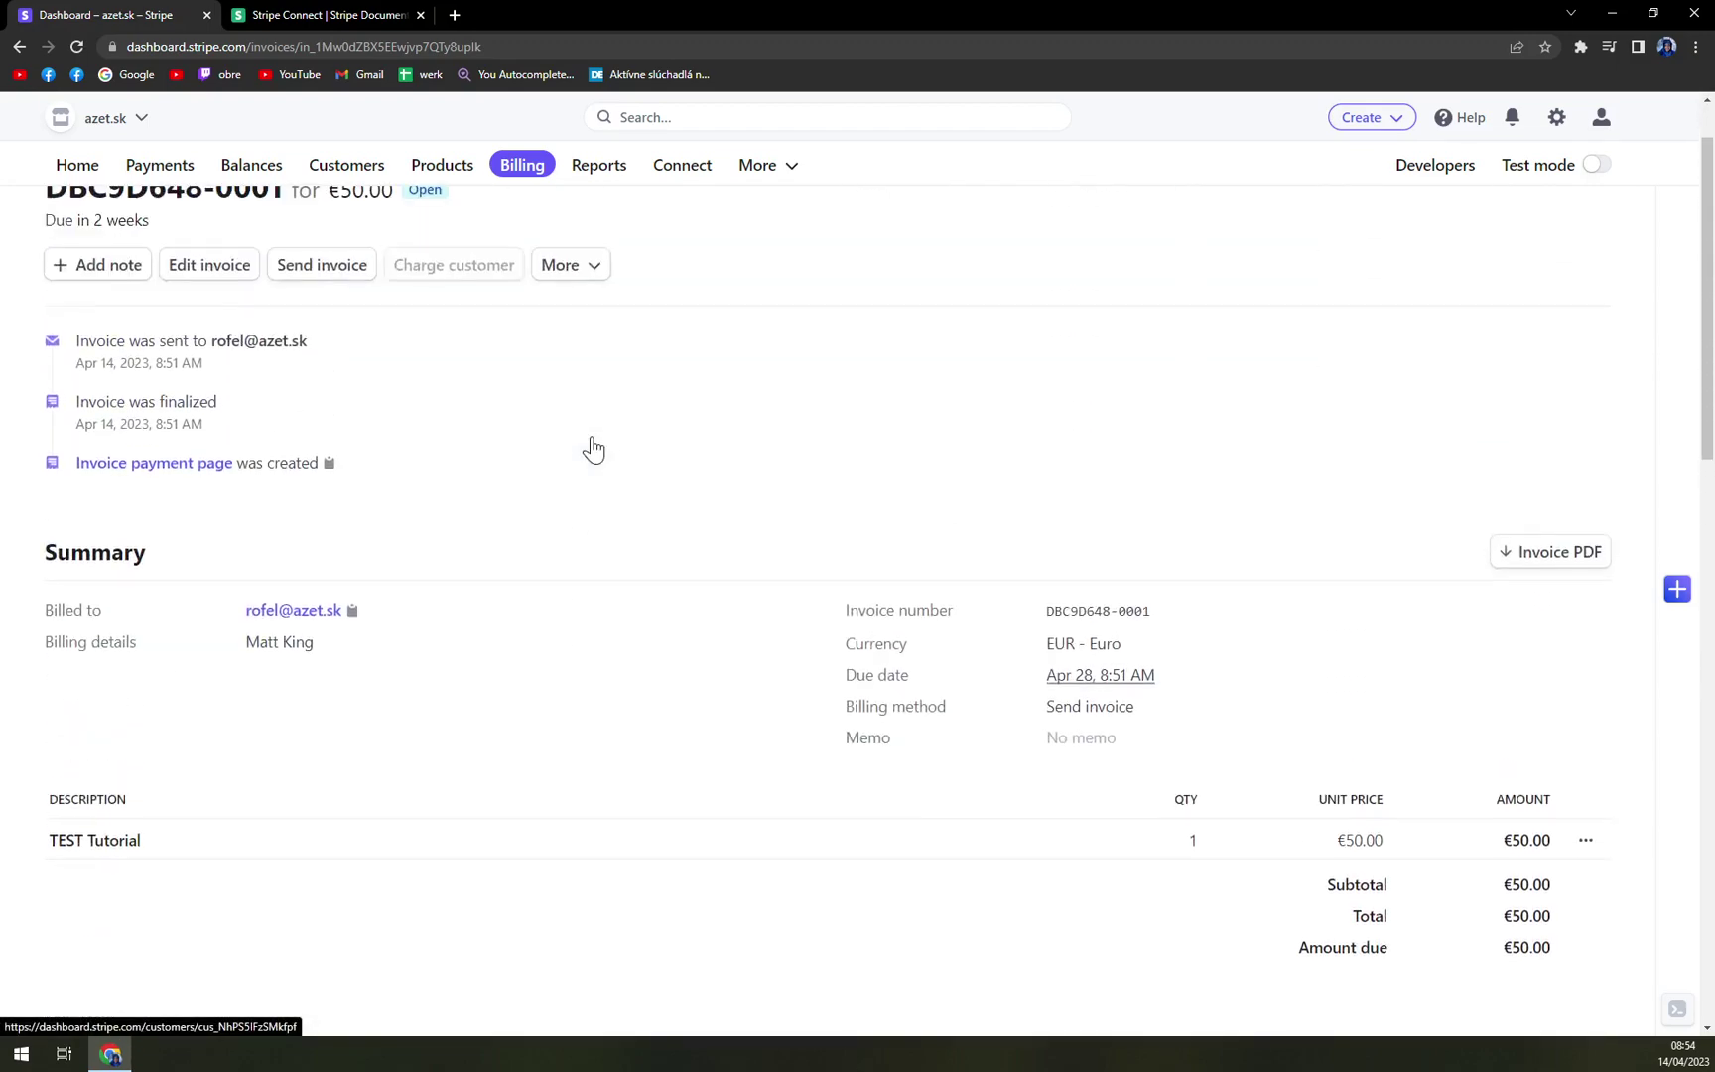
pyautogui.scroll(1, 585, 517)
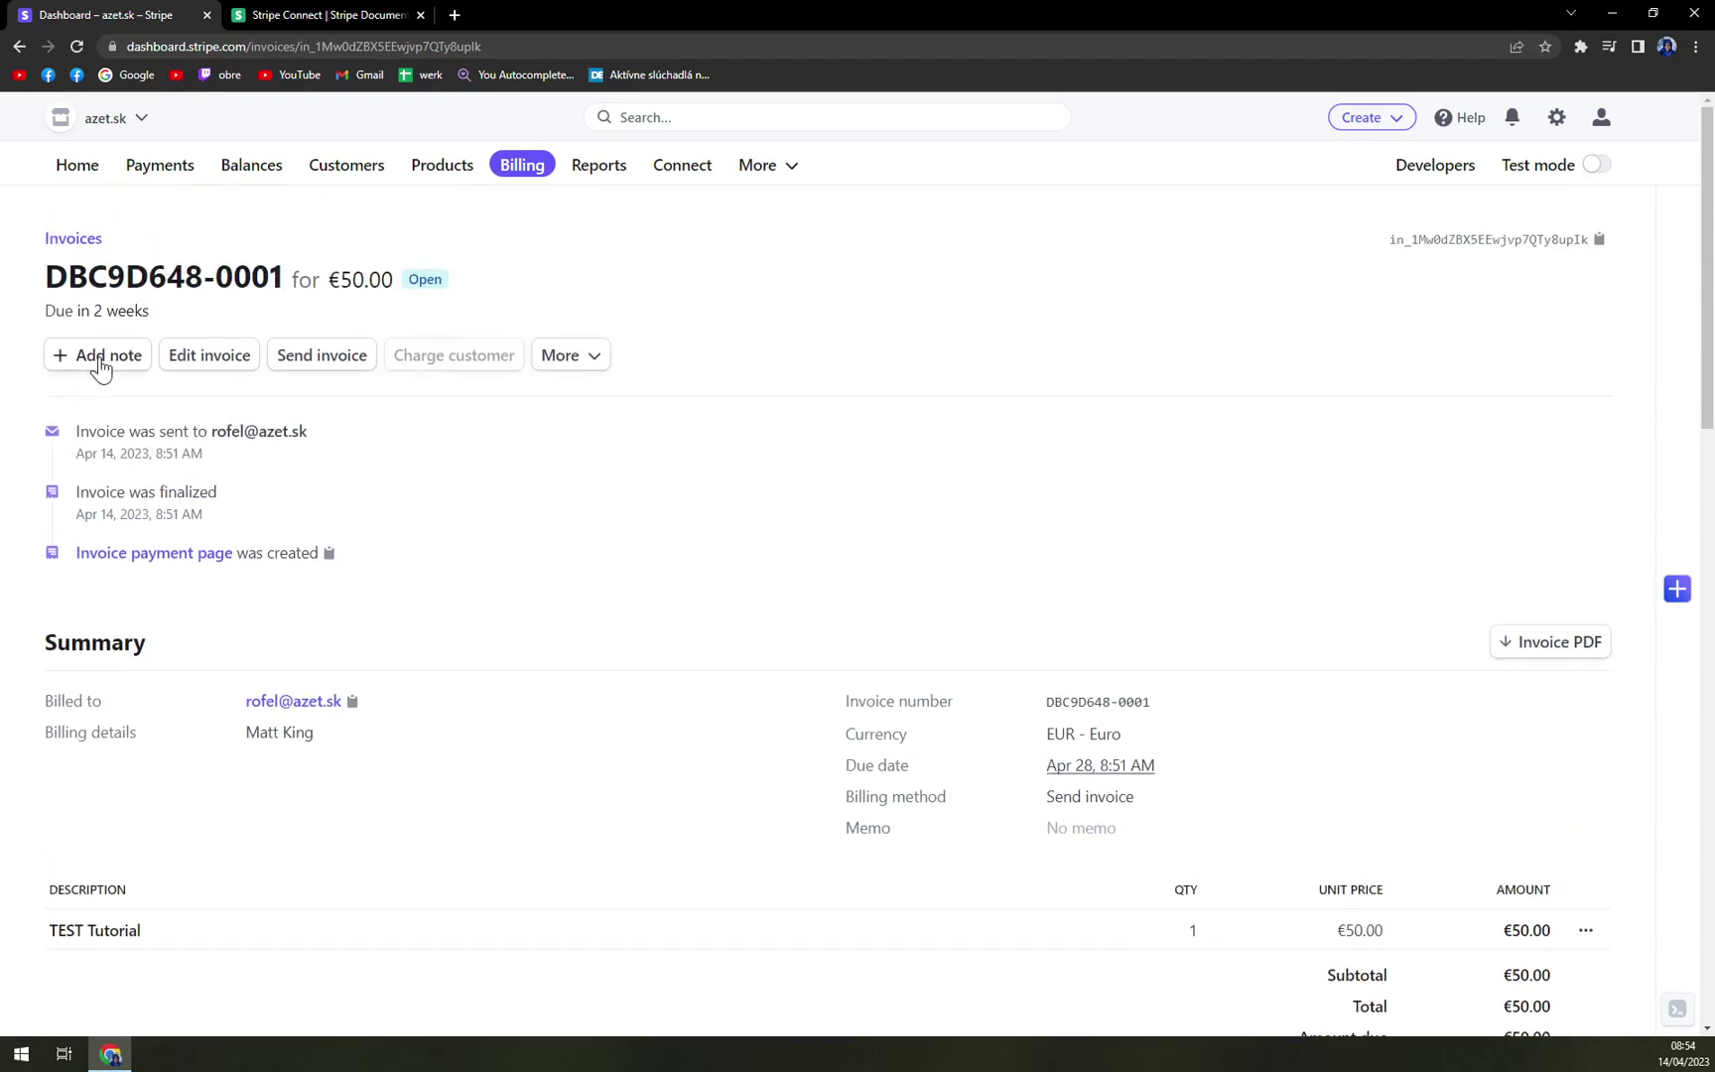
pyautogui.scroll(-6, 696, 532)
pyautogui.scroll(-15, 681, 526)
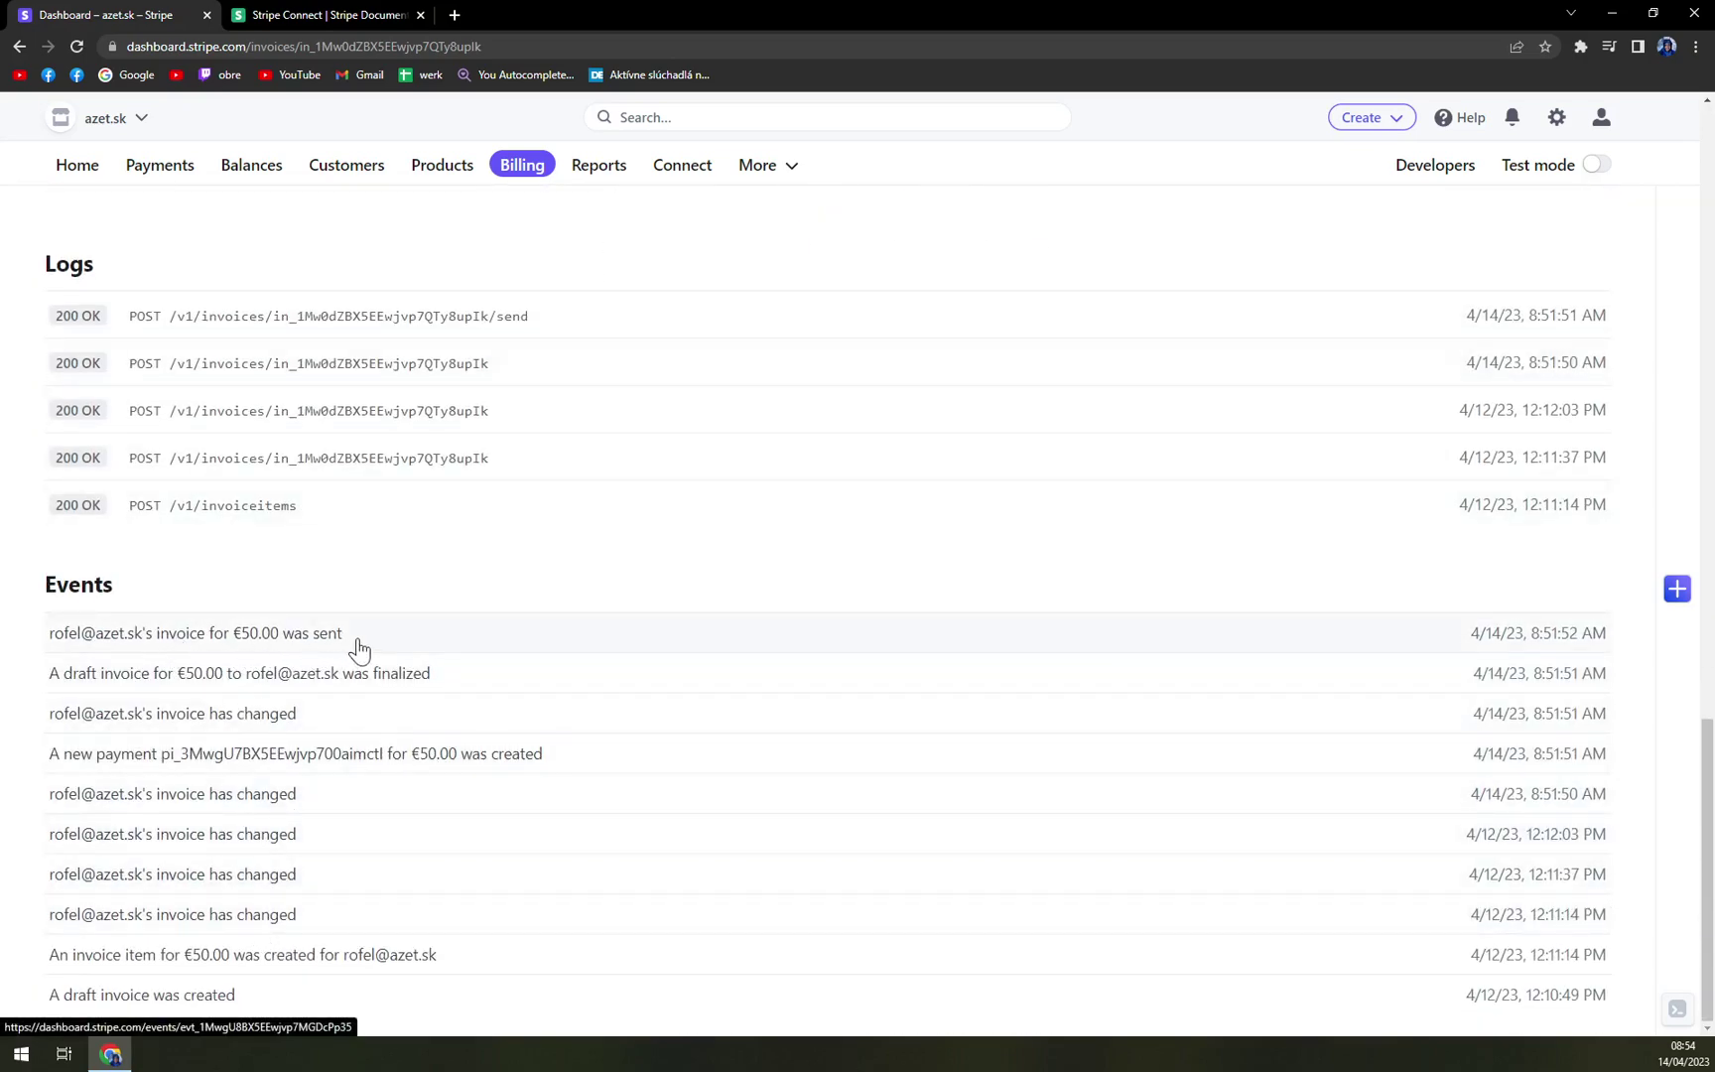
pyautogui.scroll(2, 417, 695)
pyautogui.scroll(15, 456, 720)
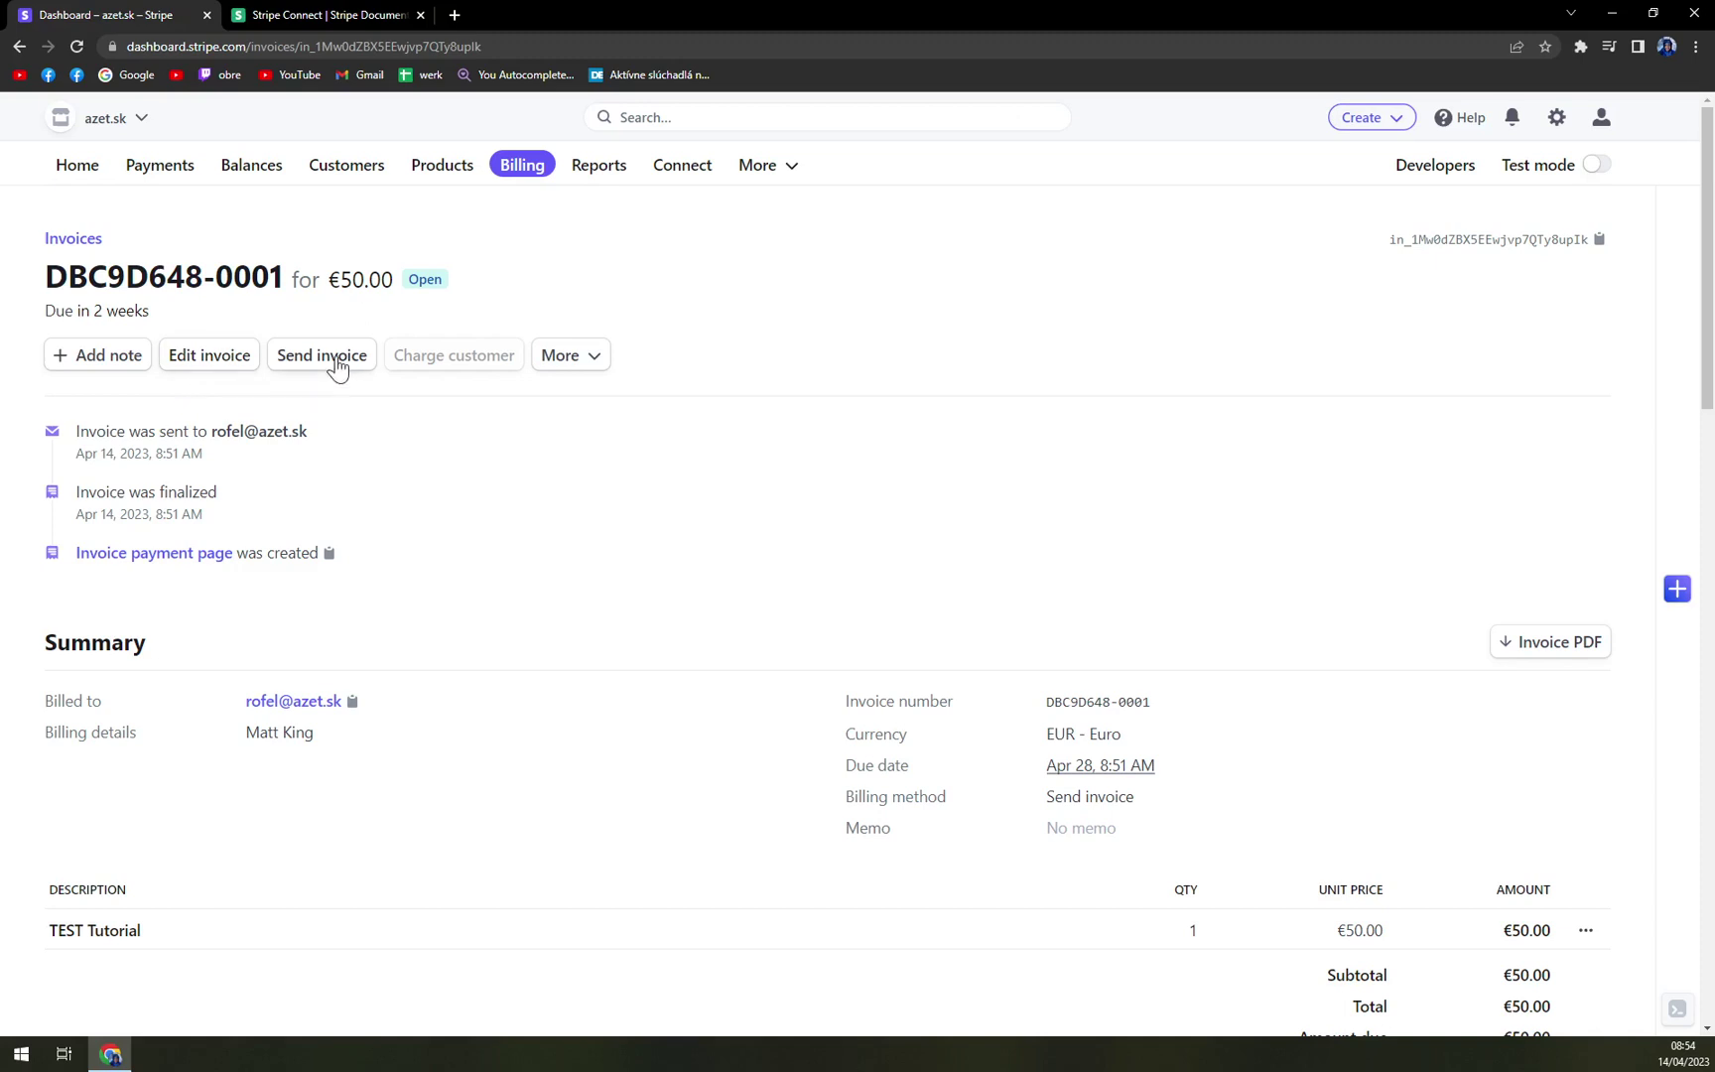
# - Change the invoice's status to Paid outside Stripe
pyautogui.click(600, 370)
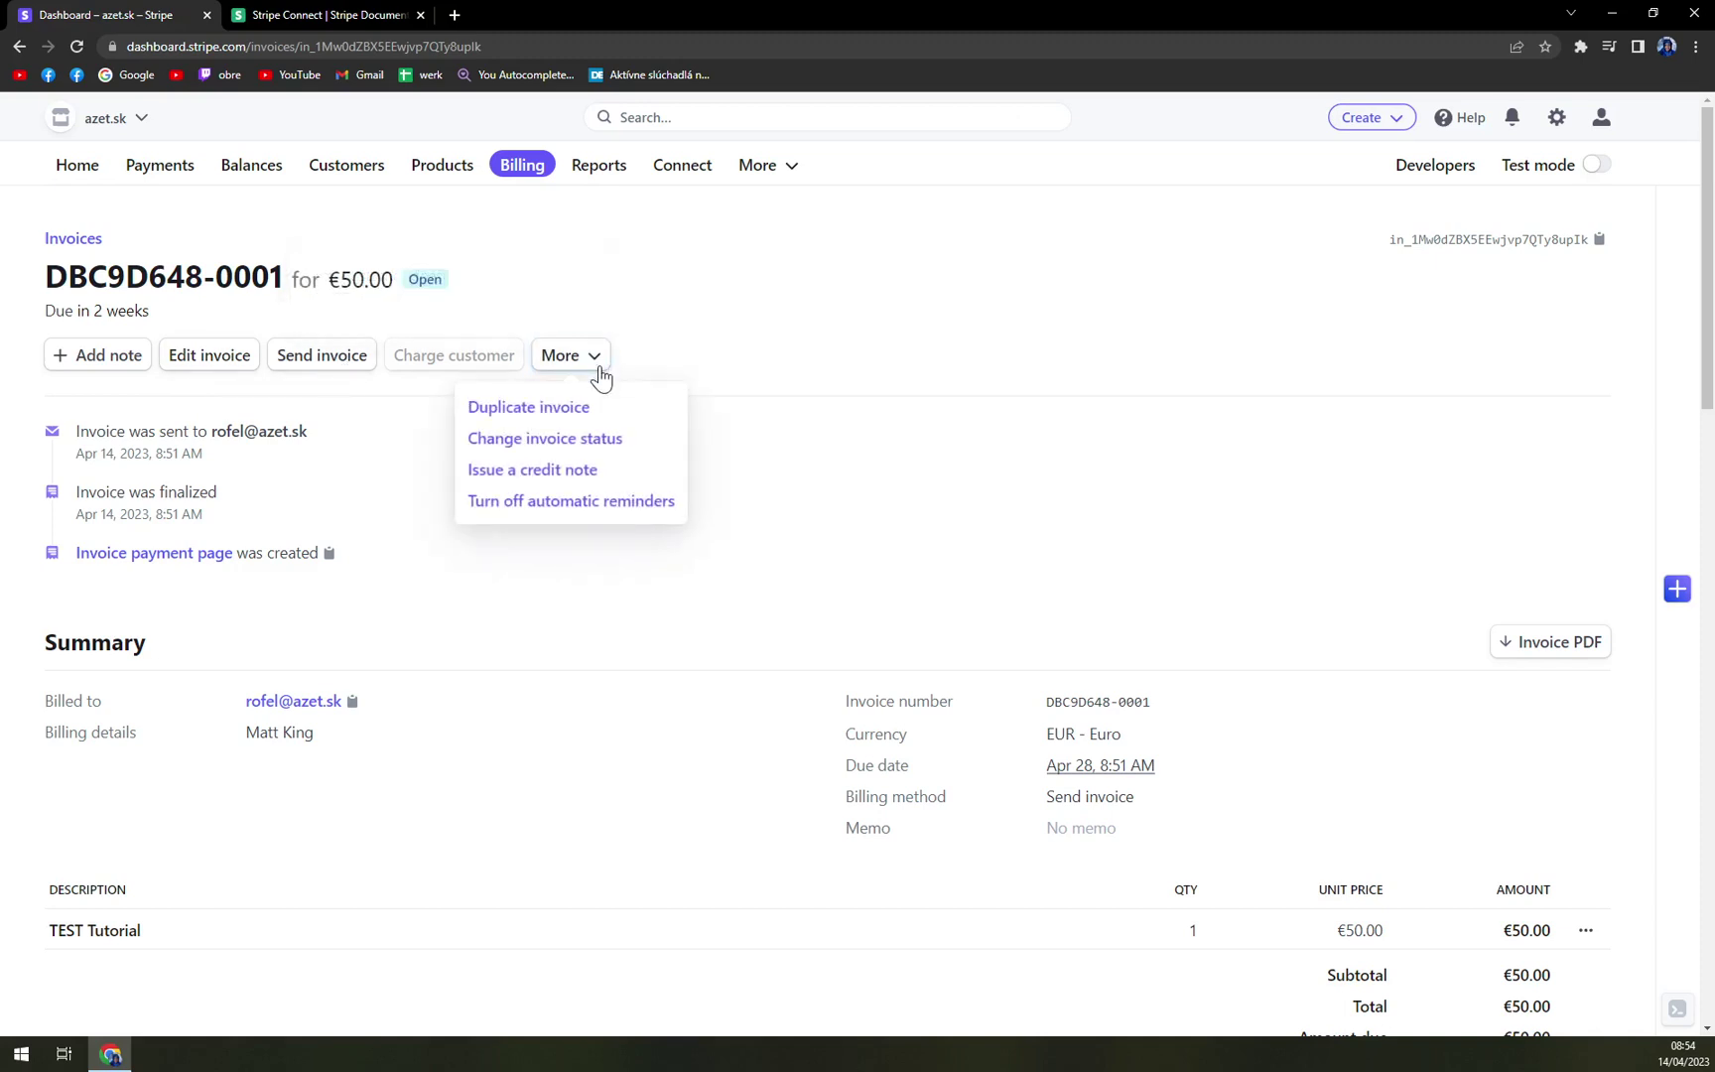
pyautogui.click(588, 442)
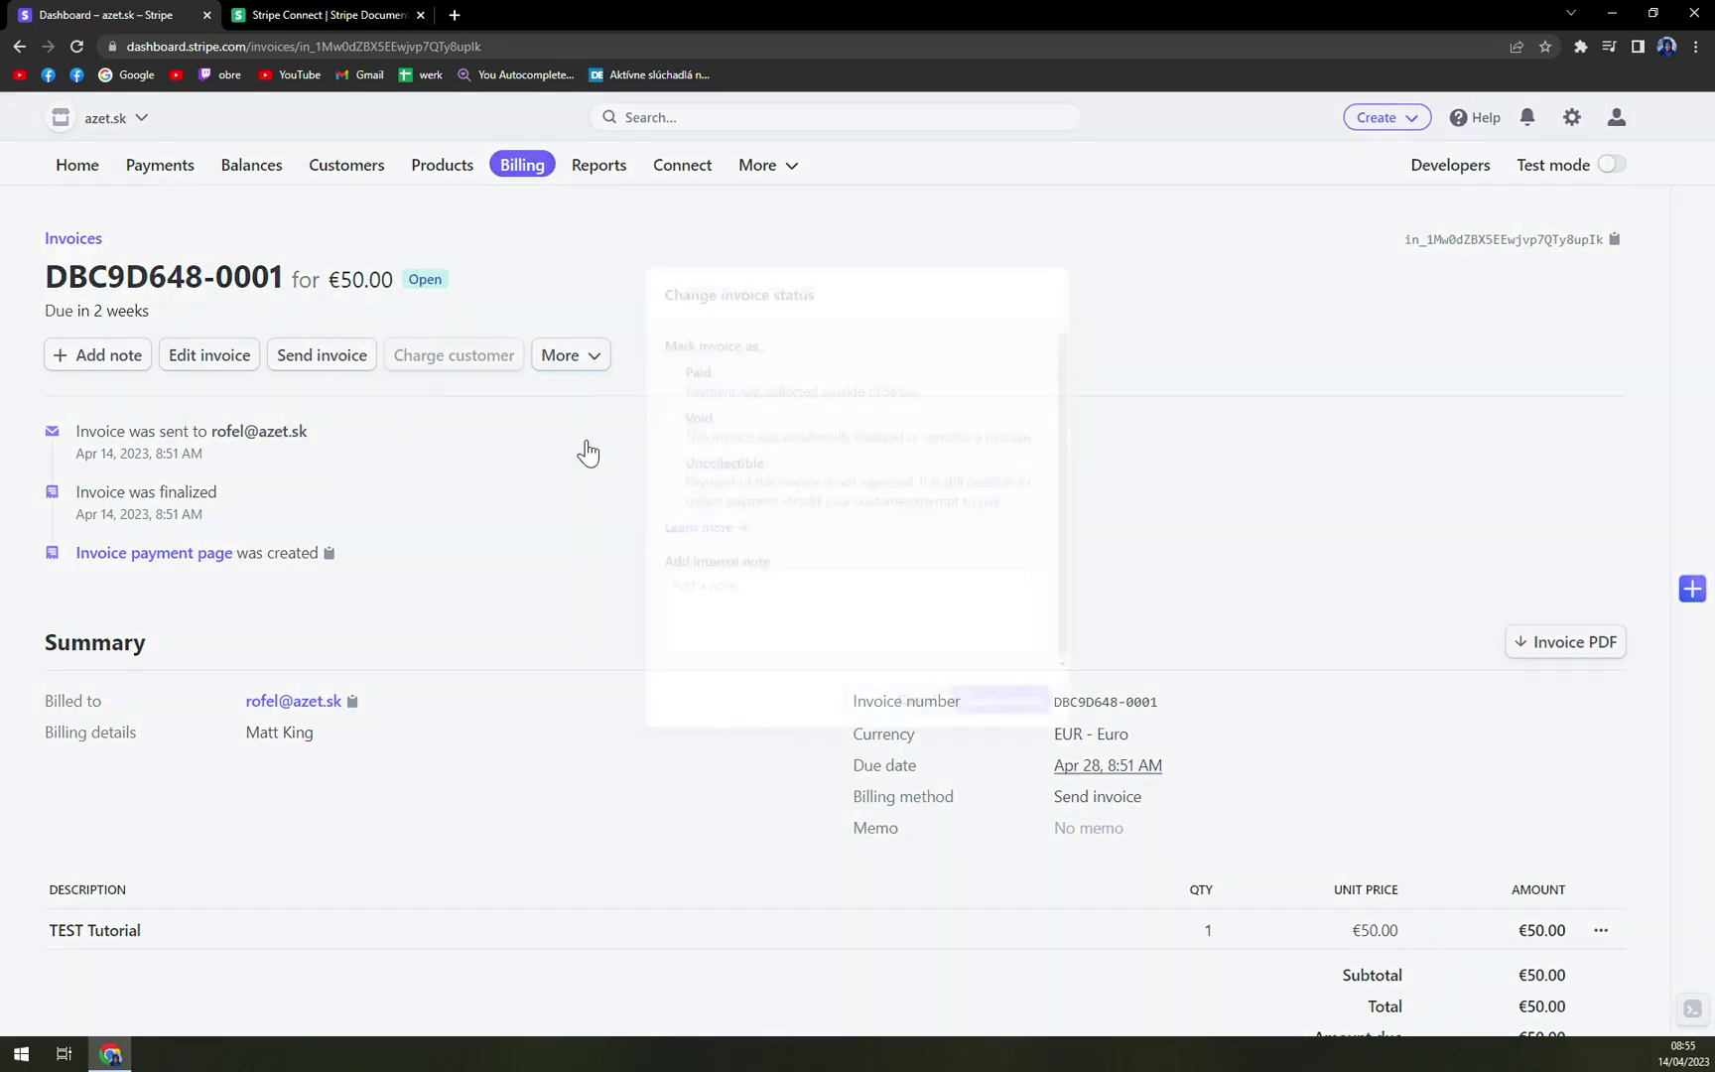
pyautogui.click(657, 352)
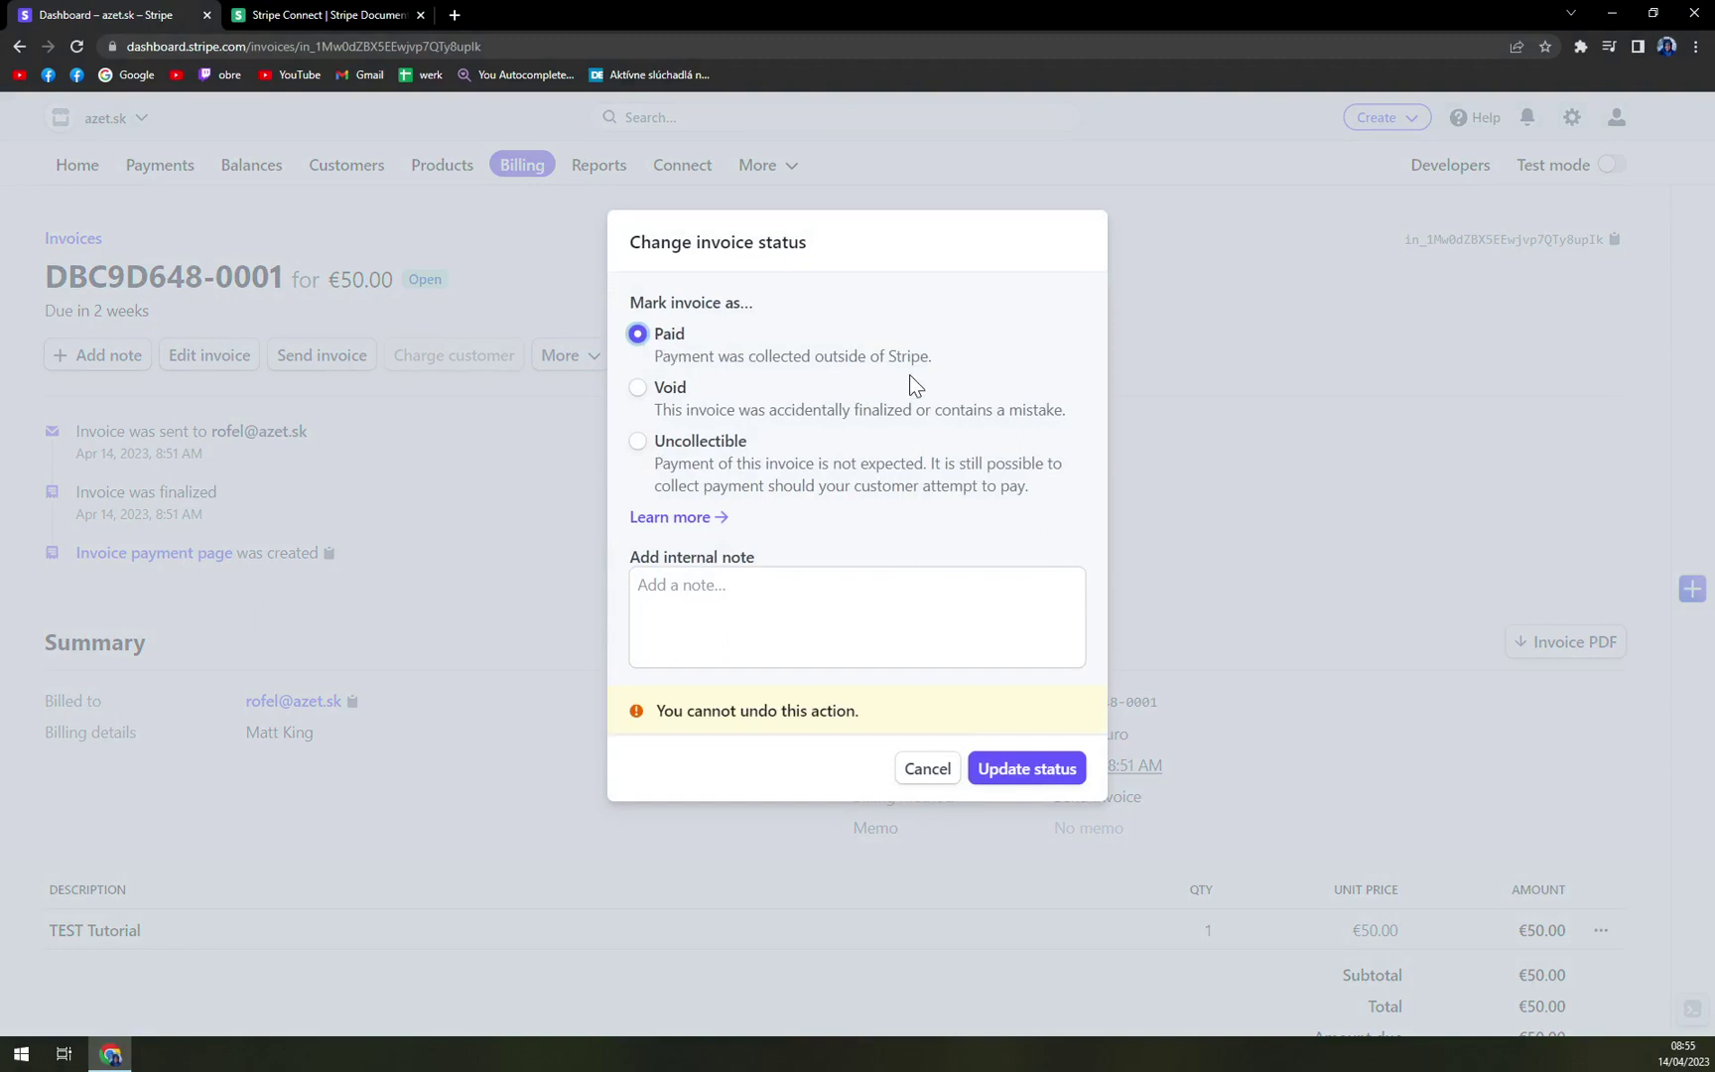
# - Add the internal note 'Paid by customer 13/4/2023' to the status change
pyautogui.click(853, 615)
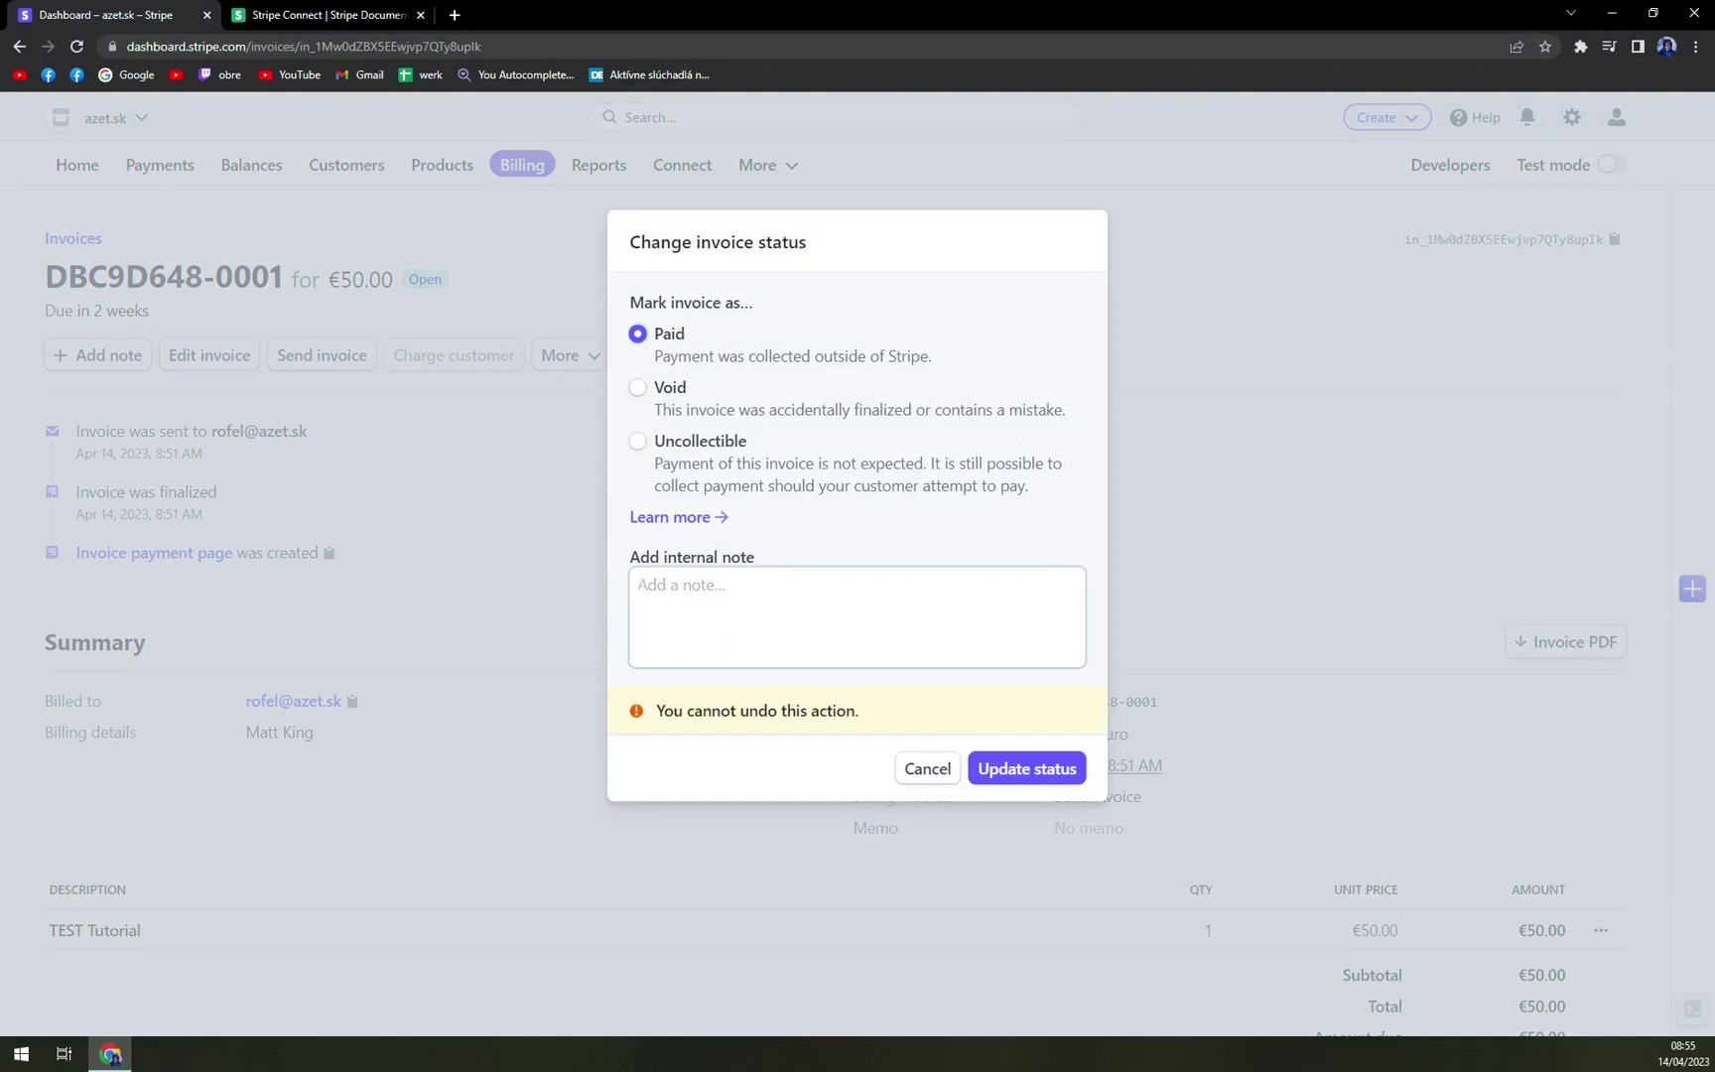
pyautogui.write('Paid bz customer')
pyautogui.click(680, 585)
pyautogui.press('Delete')
pyautogui.write('y')
pyautogui.write(' 13.')
pyautogui.write('/4/')
pyautogui.write('20')
pyautogui.write('23')
# - Apply the Paid status and confirm invoice DBC9D648-0001 shows Paid in the invoices list
pyautogui.click(1005, 780)
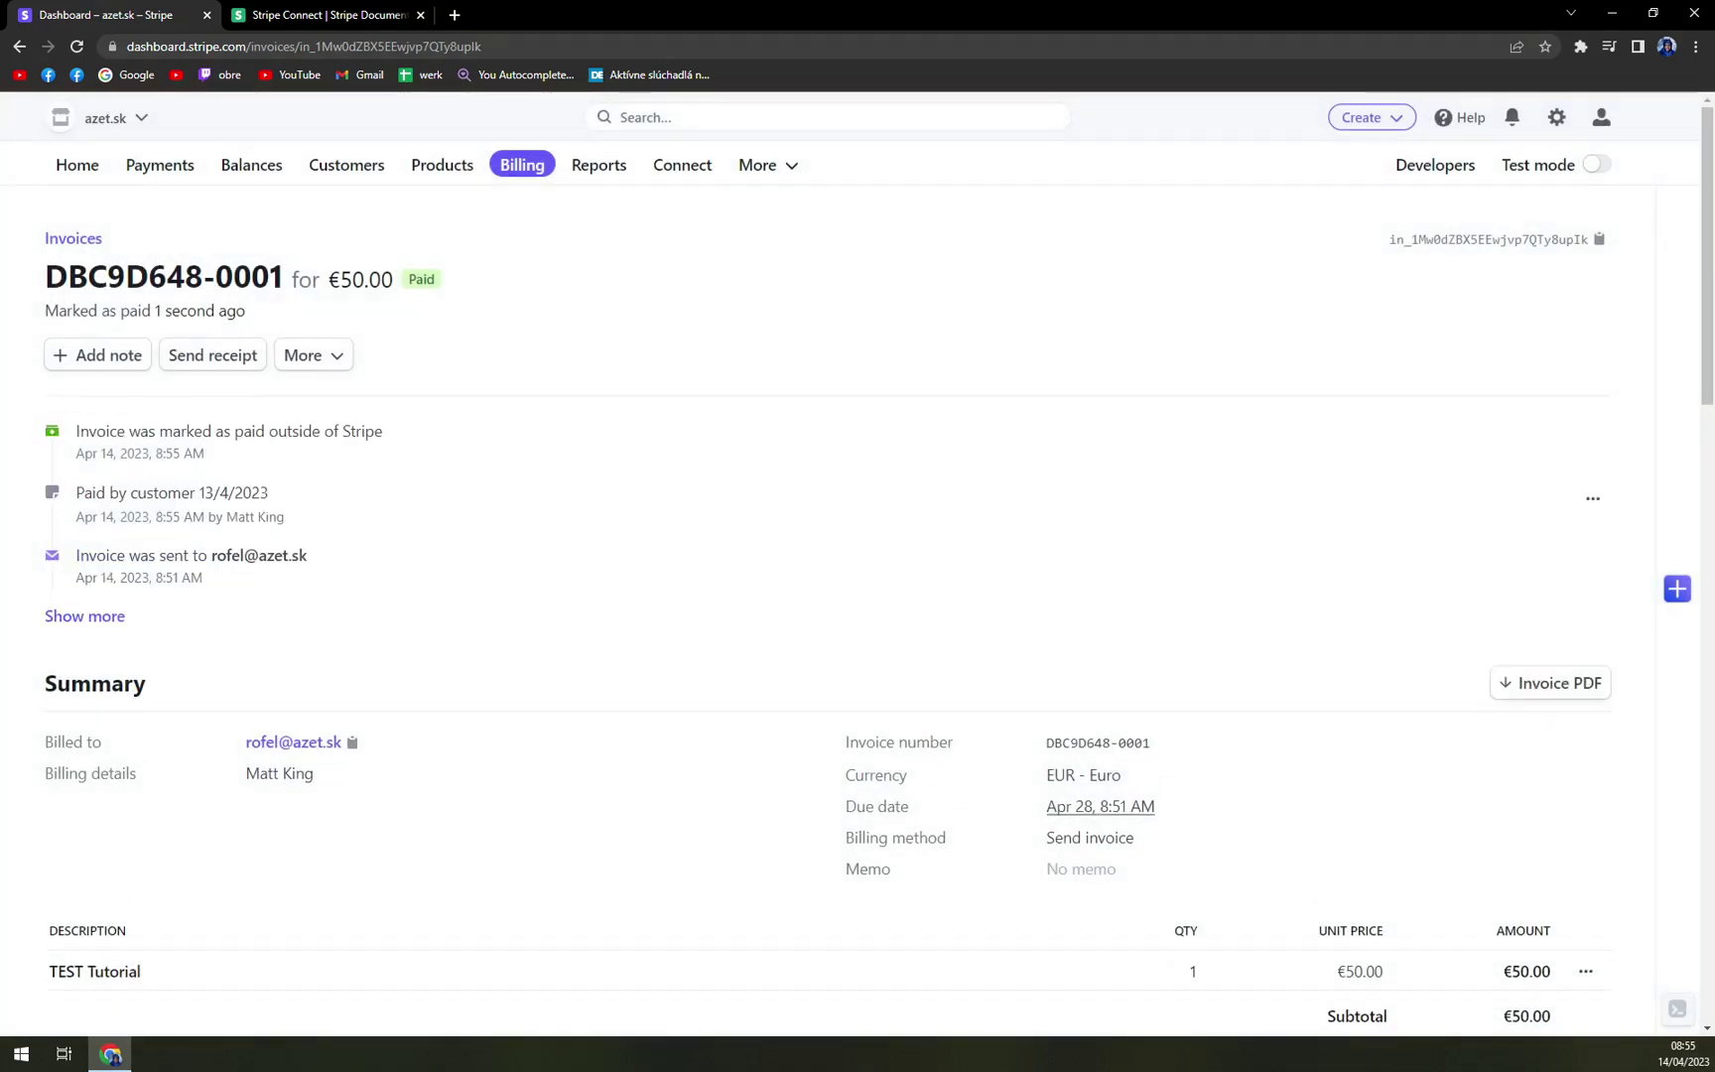
pyautogui.moveTo(482, 291)
pyautogui.mouseDown()
pyautogui.moveTo(323, 283)
pyautogui.moveTo(487, 300)
pyautogui.mouseUp()
pyautogui.click(494, 309)
pyautogui.click(523, 165)
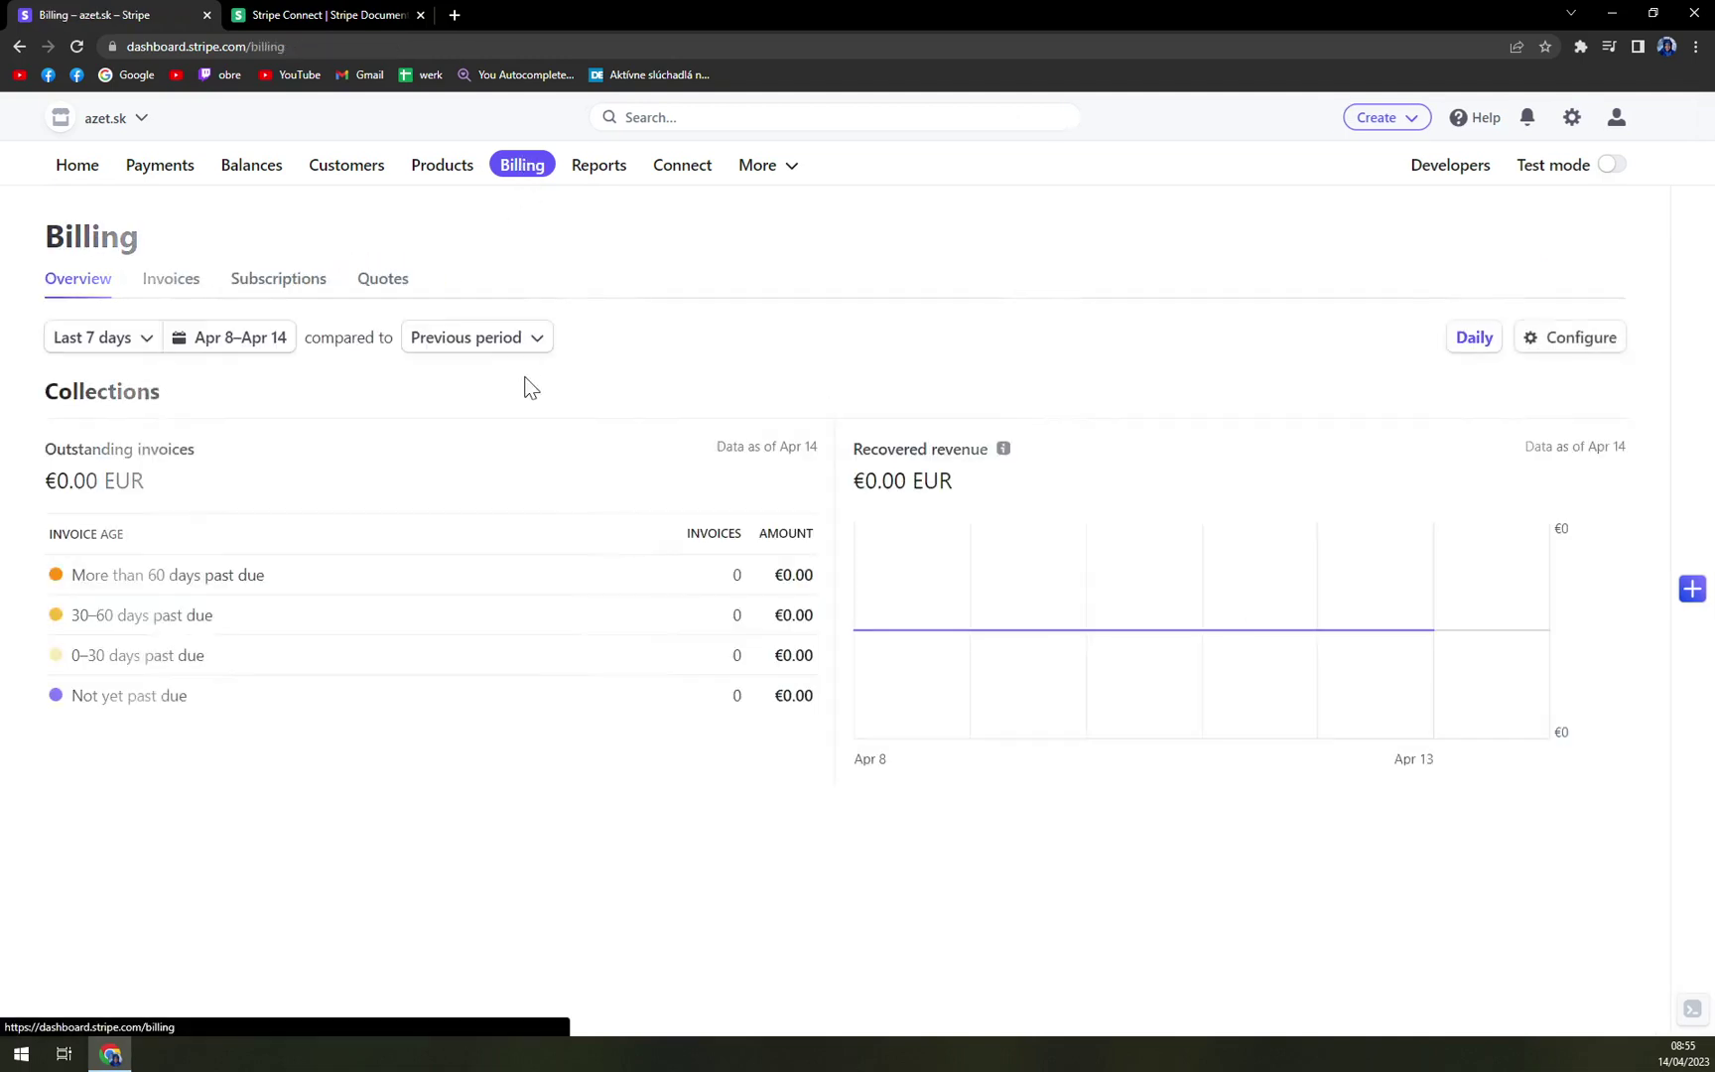
pyautogui.click(199, 287)
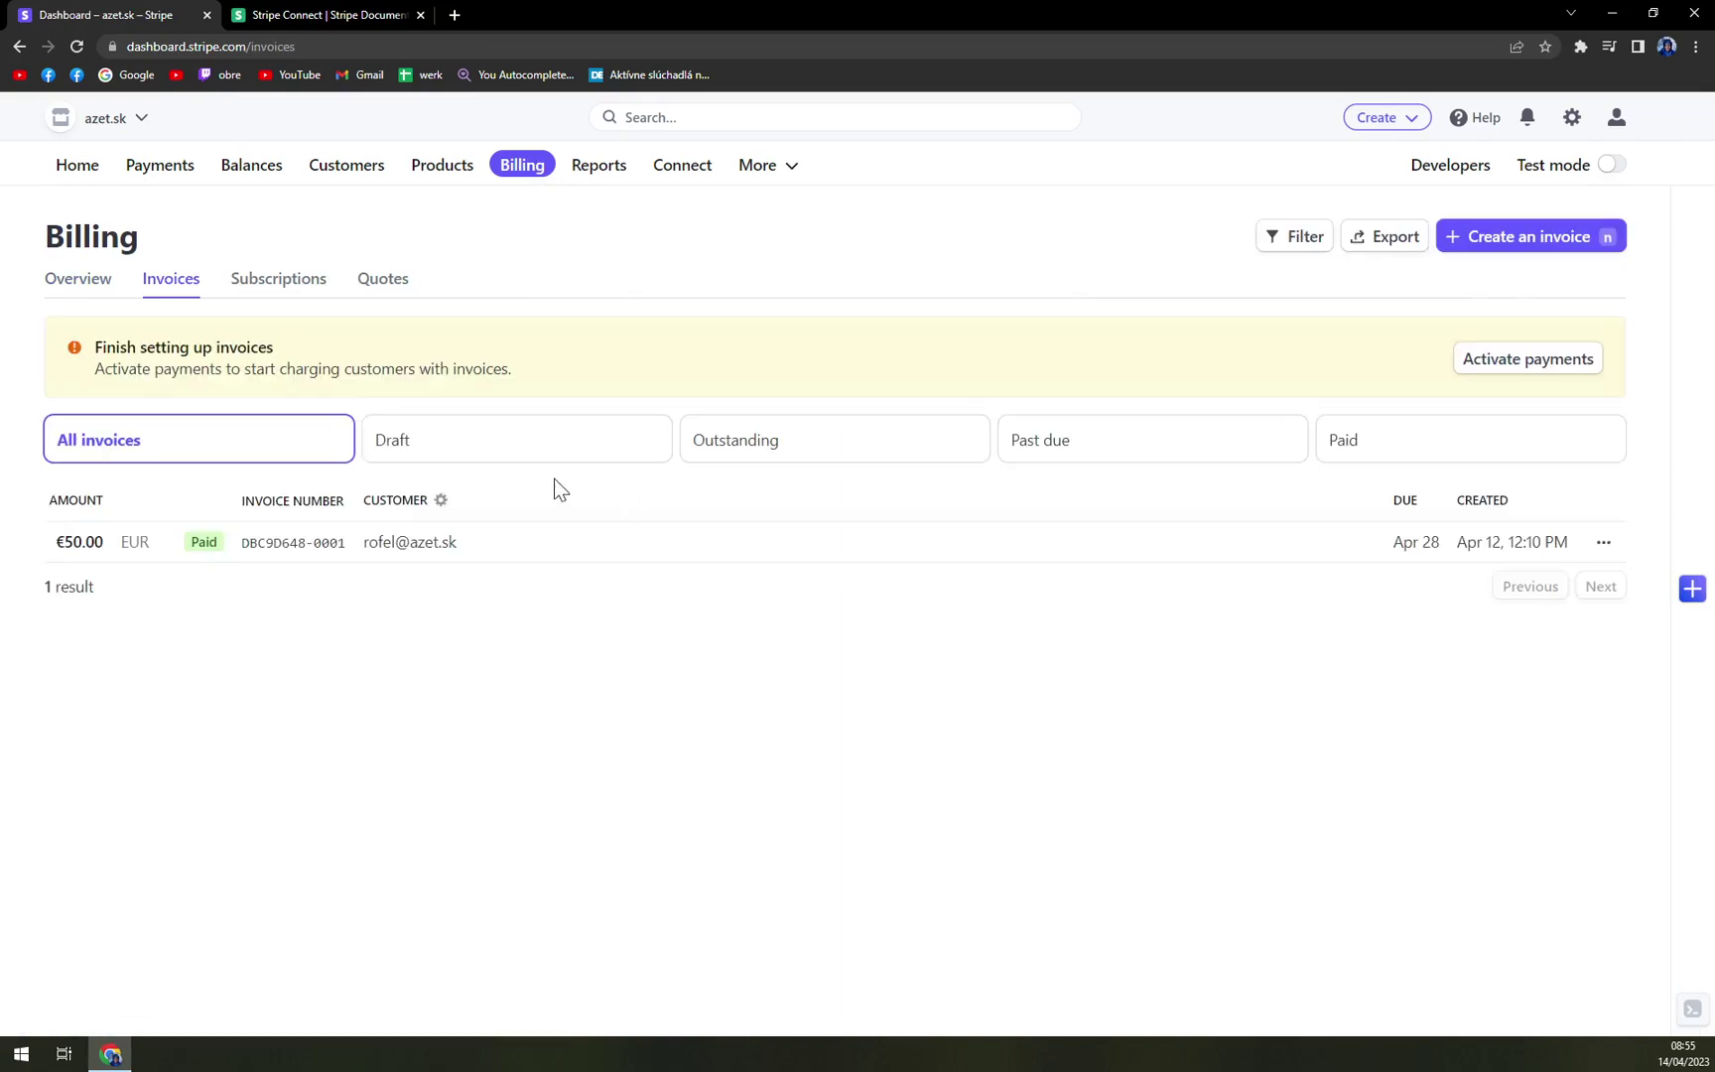